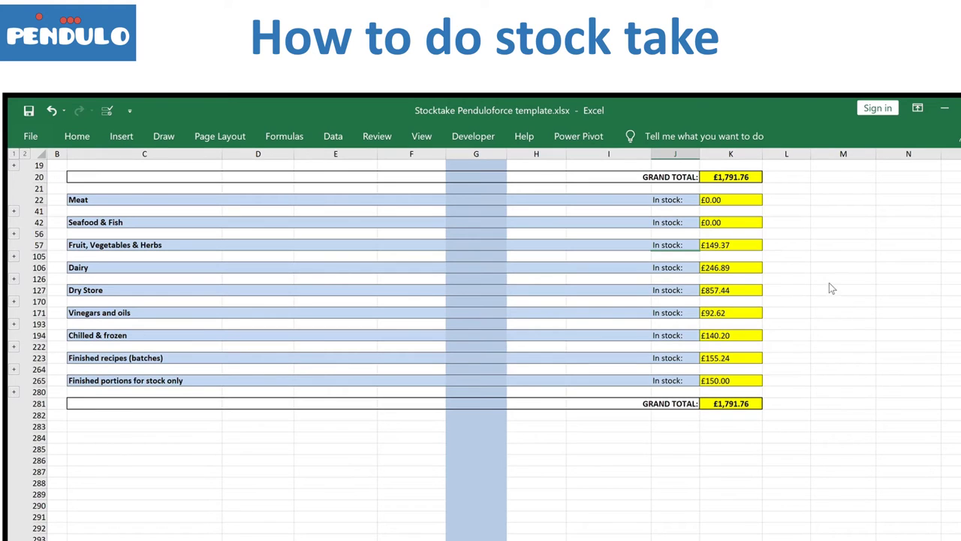
{"action": "left_click", "coordinate": [179, 256]}
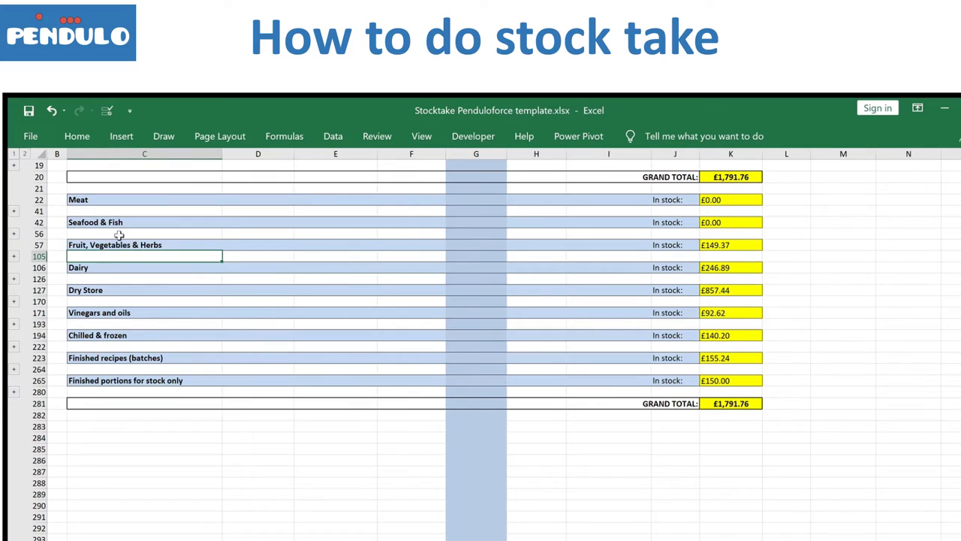
{"action": "left_click", "coordinate": [180, 210]}
{"action": "left_click", "coordinate": [182, 199]}
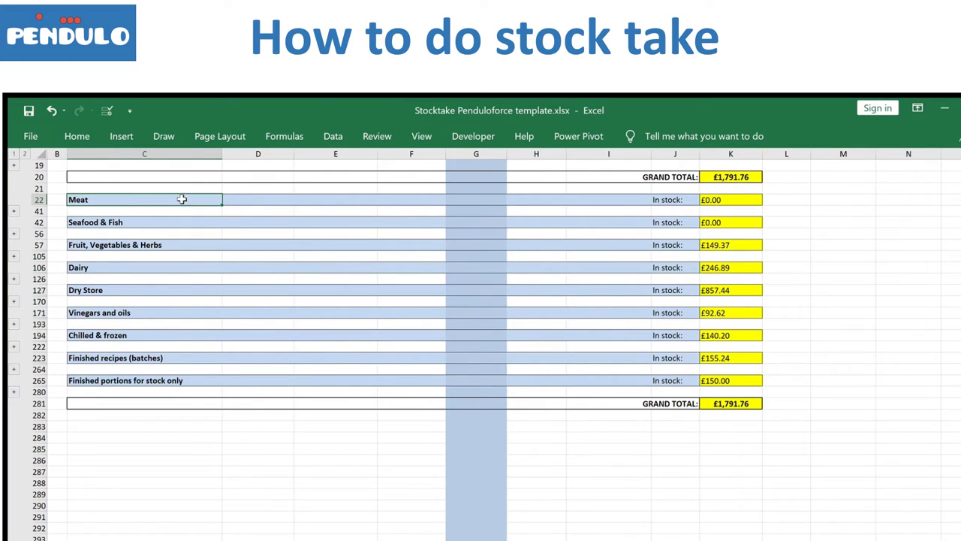
{"action": "left_click", "coordinate": [213, 223]}
{"action": "left_click", "coordinate": [204, 245]}
{"action": "left_click", "coordinate": [204, 267]}
{"action": "left_click", "coordinate": [198, 290]}
{"action": "left_click", "coordinate": [196, 312]}
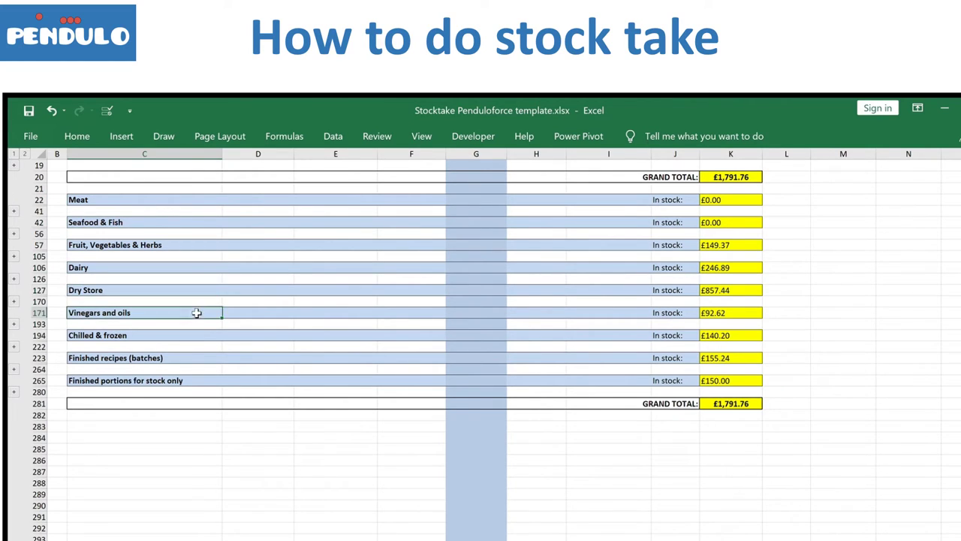
{"action": "left_click", "coordinate": [202, 335]}
{"action": "left_click", "coordinate": [203, 369]}
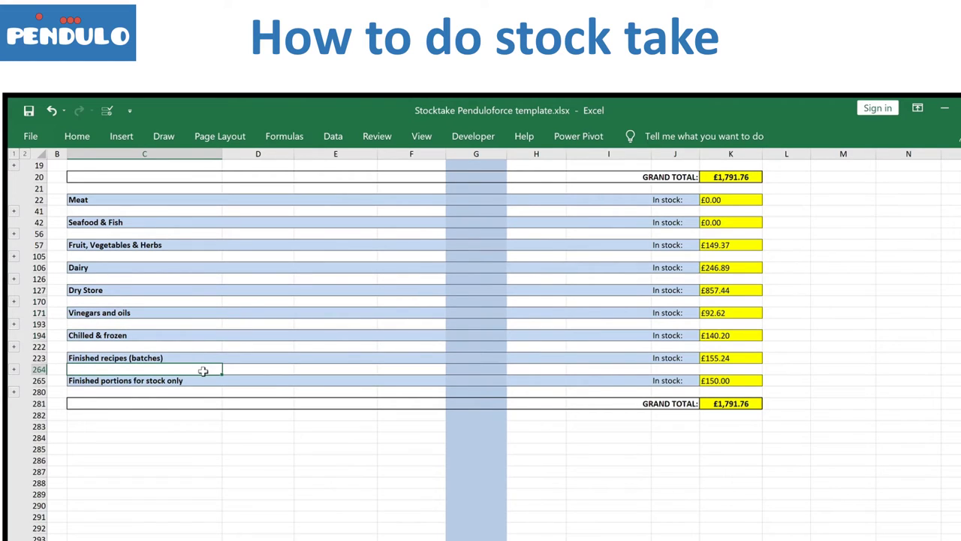
{"action": "left_click", "coordinate": [203, 360]}
{"action": "left_click", "coordinate": [204, 381]}
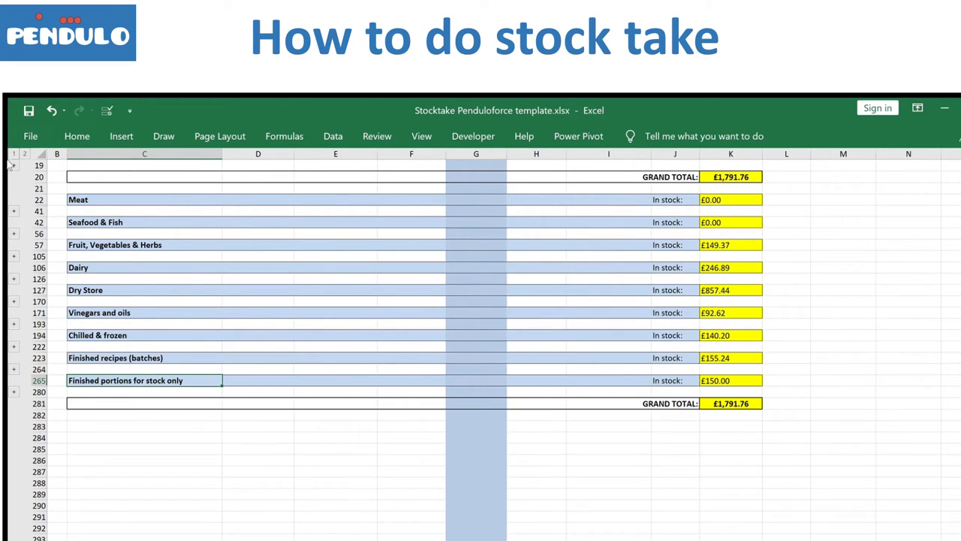
- Expand the Meat group and review Fresh beef fillet tails: Block and Cleaver, 1000 g units, £10.00 price
{"action": "left_click", "coordinate": [14, 211]}
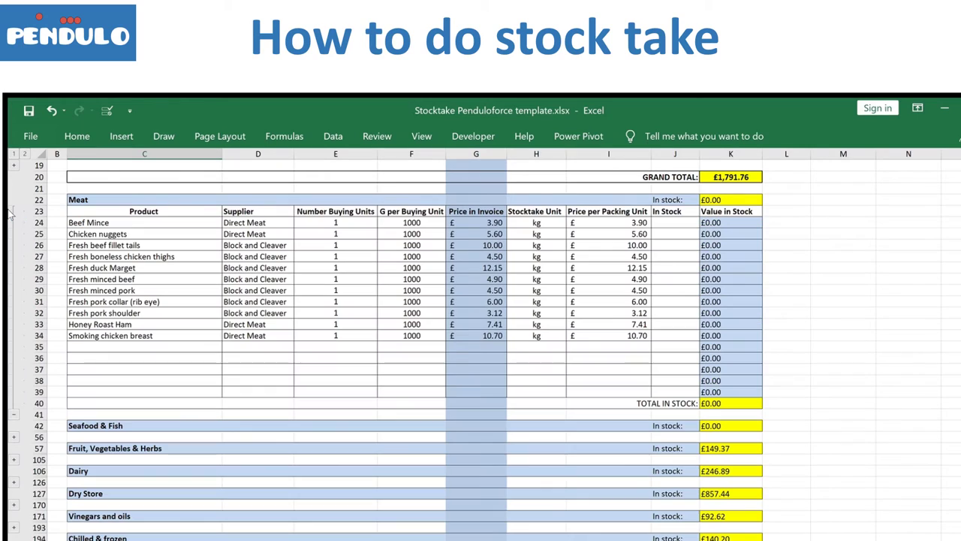
{"action": "left_click", "coordinate": [119, 246]}
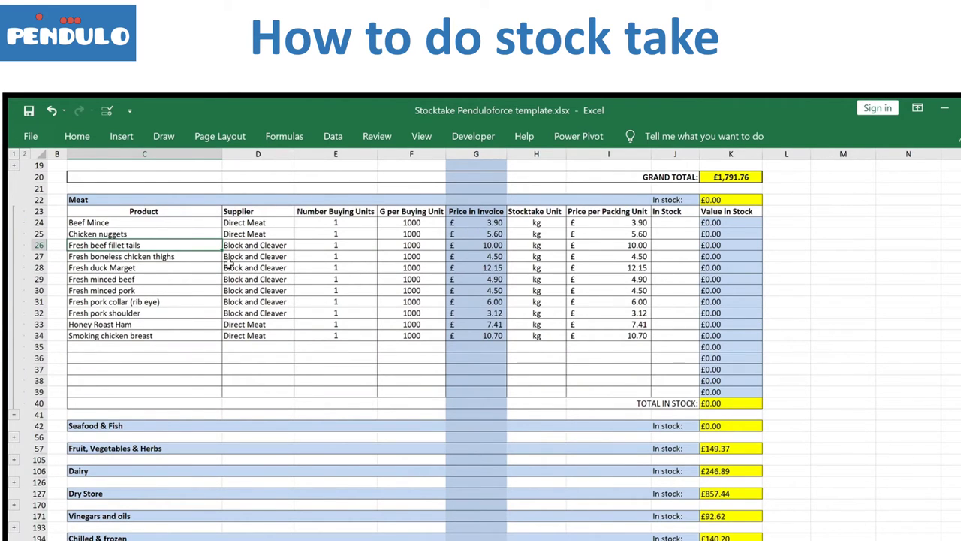
{"action": "left_click", "coordinate": [269, 246]}
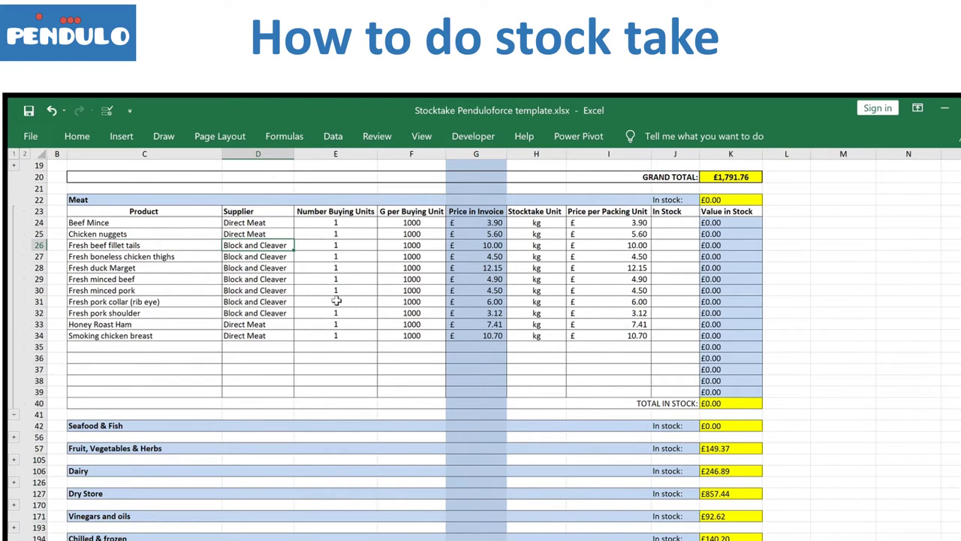
{"action": "left_click", "coordinate": [334, 248]}
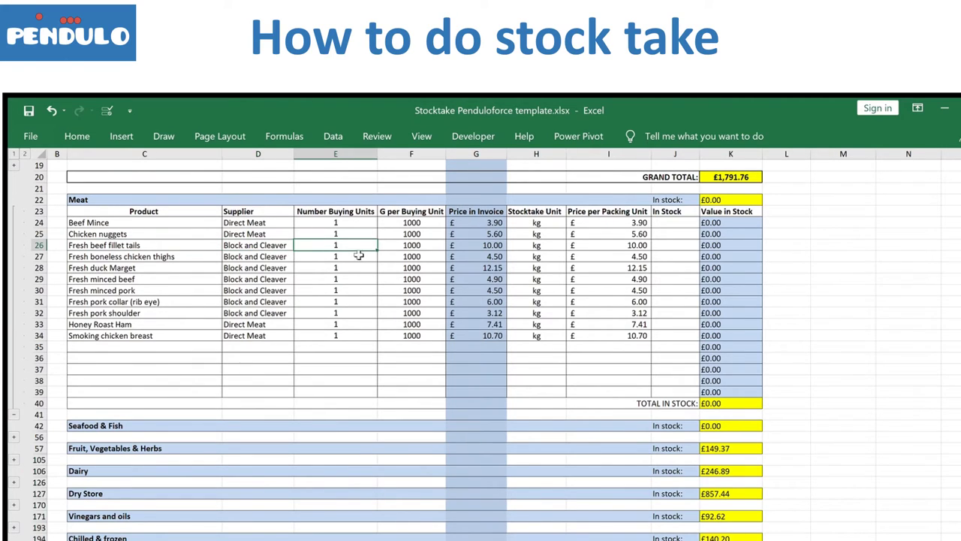
{"action": "left_click", "coordinate": [420, 248]}
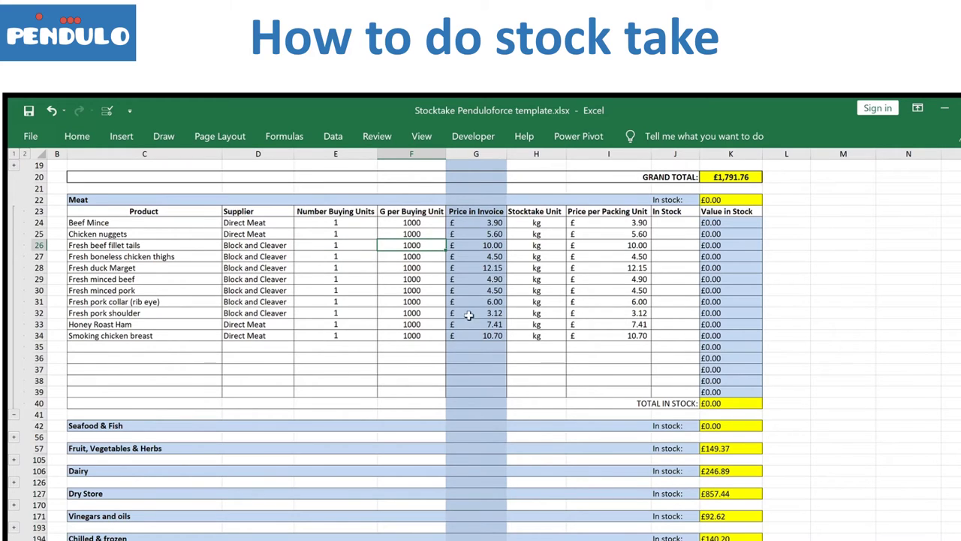
{"action": "left_click", "coordinate": [476, 245]}
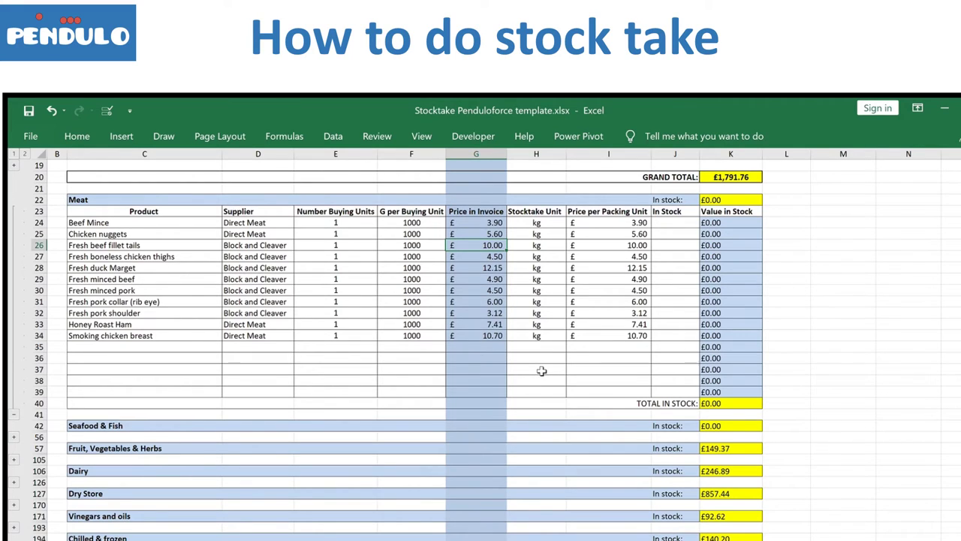
- Enter In Stock counts of 3.5 for beef fillet tails, 3.6 for minced beef and 3.5 for pork shoulder
{"action": "left_click", "coordinate": [613, 246]}
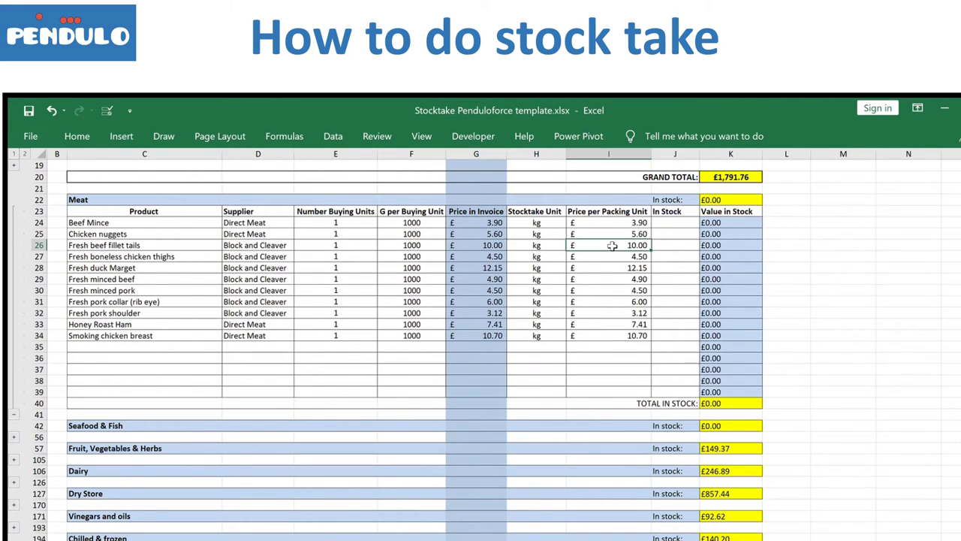
{"action": "left_click", "coordinate": [679, 246]}
{"action": "type", "text": "3.5"}
{"action": "key", "text": "Return"}
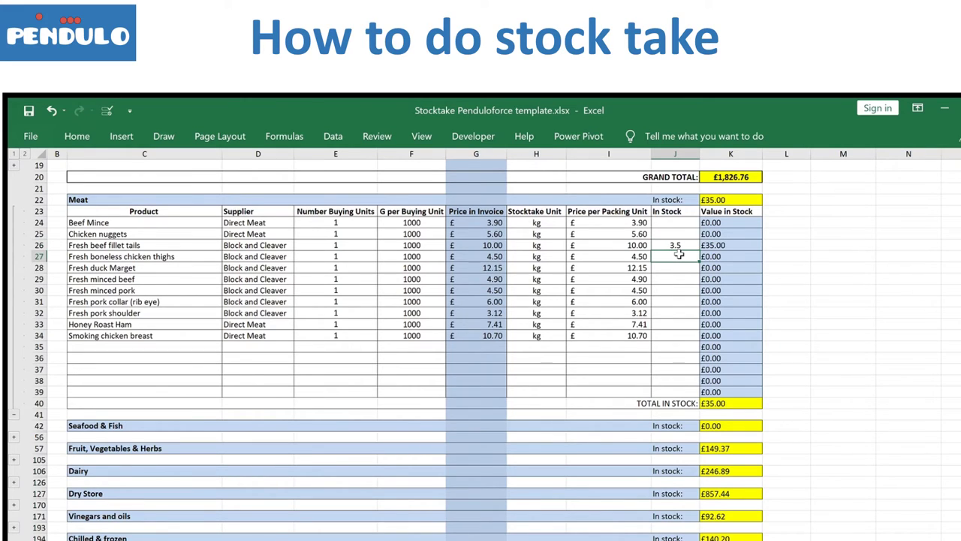
{"action": "key", "text": "Return"}
{"action": "key", "text": "Return"}
{"action": "key", "text": "Return"}
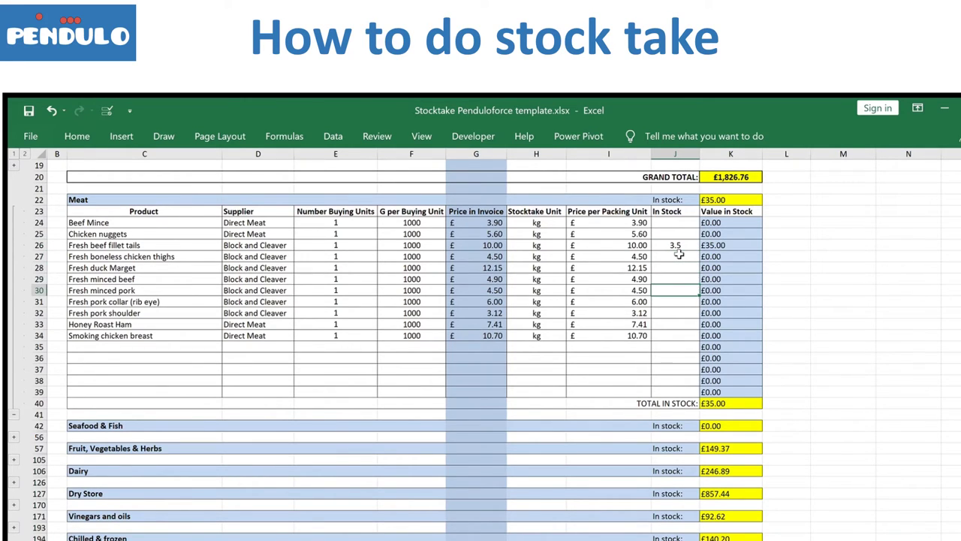
{"action": "key", "text": "Up"}
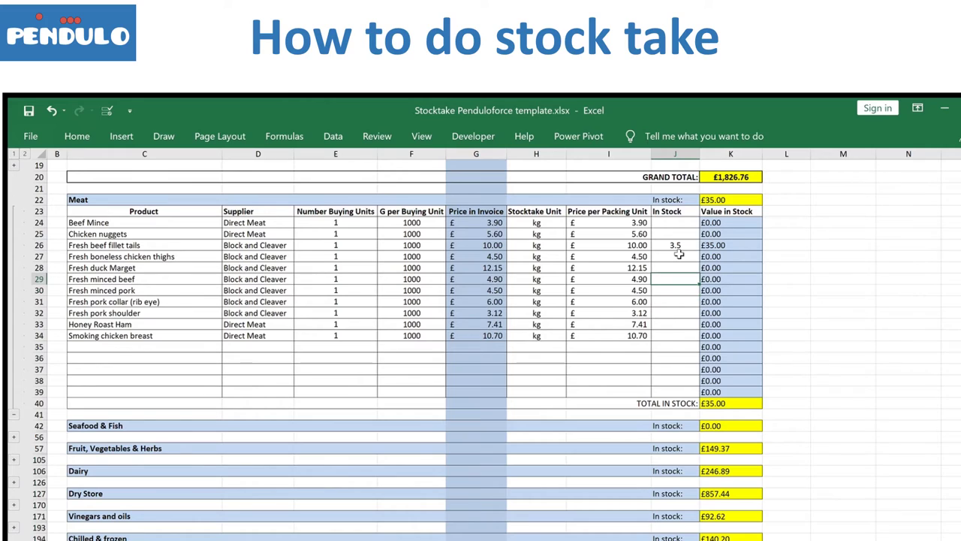
{"action": "type", "text": "3.6"}
{"action": "key", "text": "Return"}
{"action": "key", "text": "Return"}
{"action": "key", "text": "Return"}
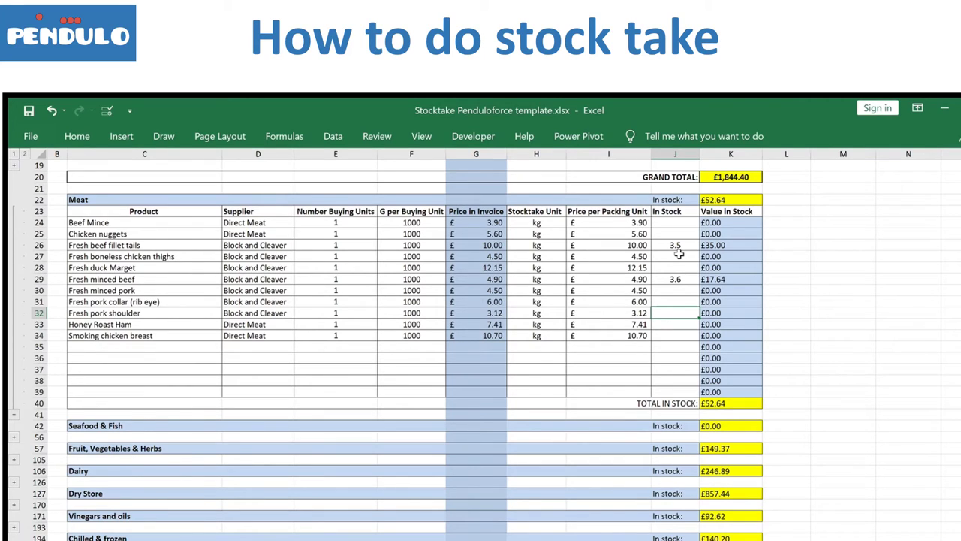
{"action": "type", "text": "3.5"}
{"action": "key", "text": "Return"}
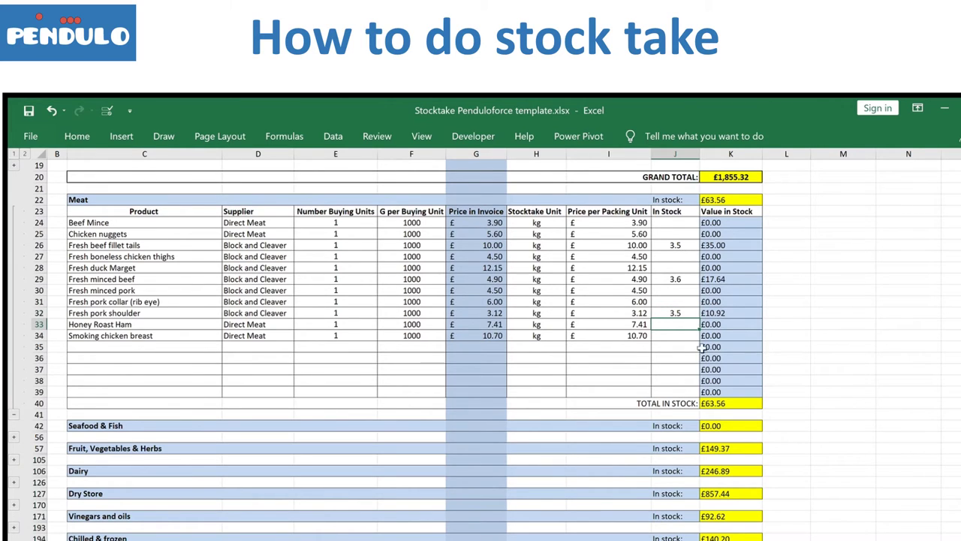
{"action": "scroll", "coordinate": [384, 357], "scroll_direction": "down", "scroll_amount": 1}
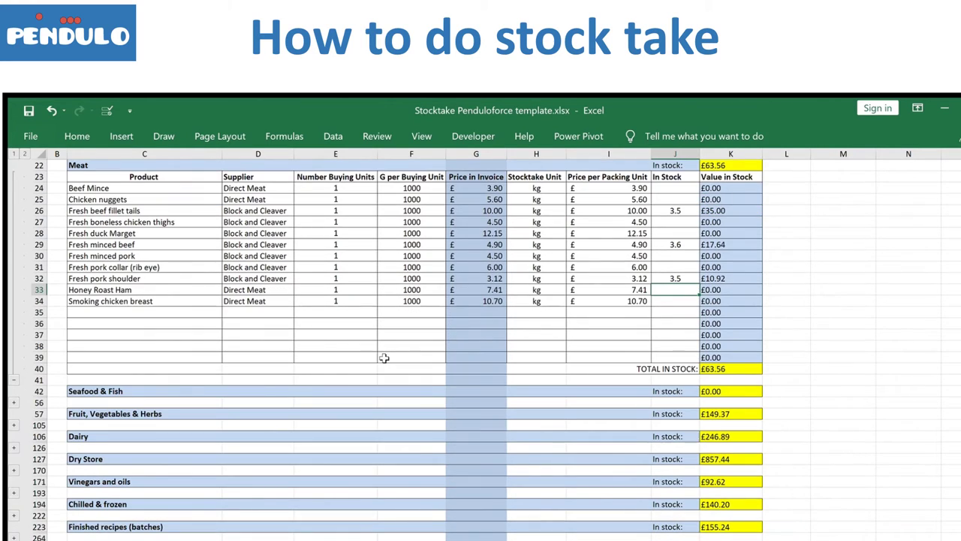
- Expand Seafood & Fish and enter 20 as the sea bass fillet In Stock count
{"action": "left_click", "coordinate": [11, 403]}
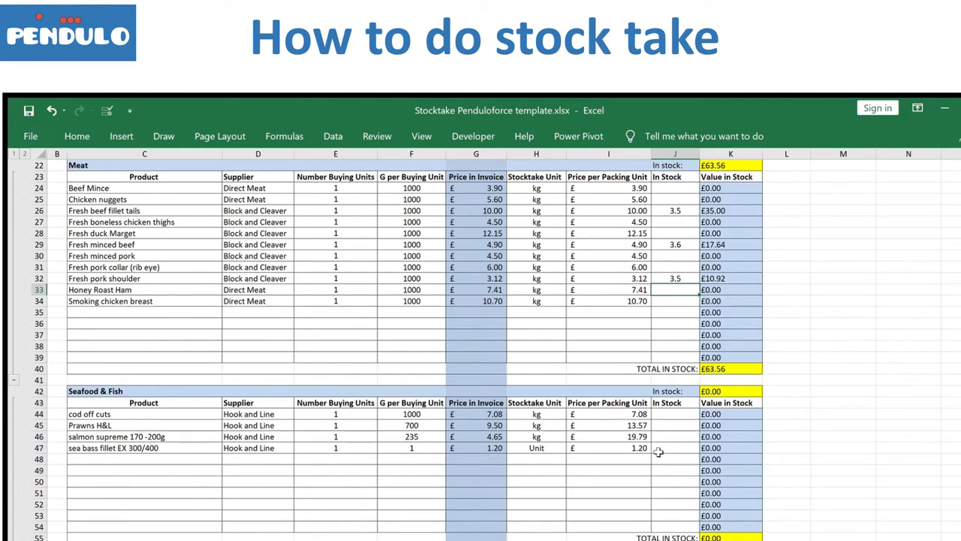
{"action": "left_click", "coordinate": [353, 446]}
{"action": "key", "text": "Right"}
{"action": "key", "text": "Right"}
{"action": "key", "text": "Right"}
{"action": "key", "text": "Right"}
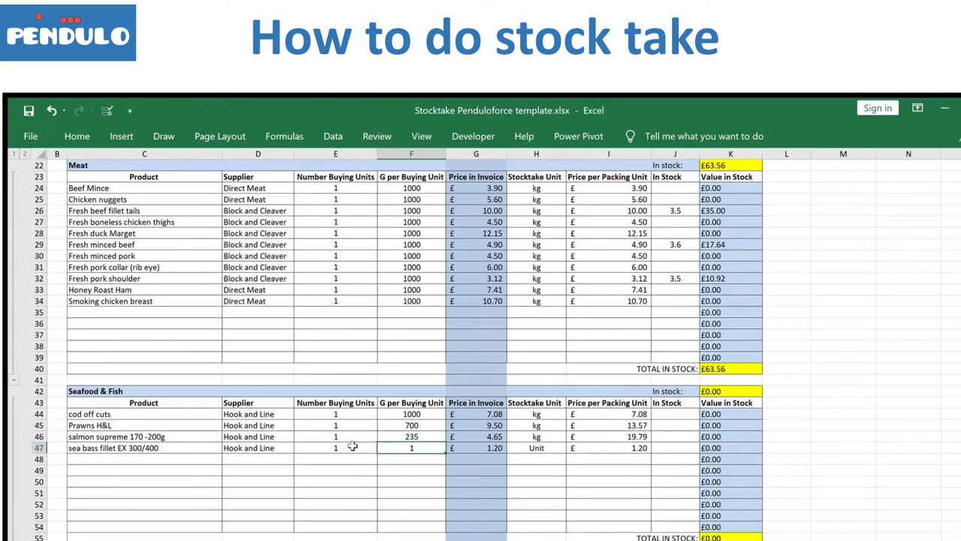
{"action": "key", "text": "Right"}
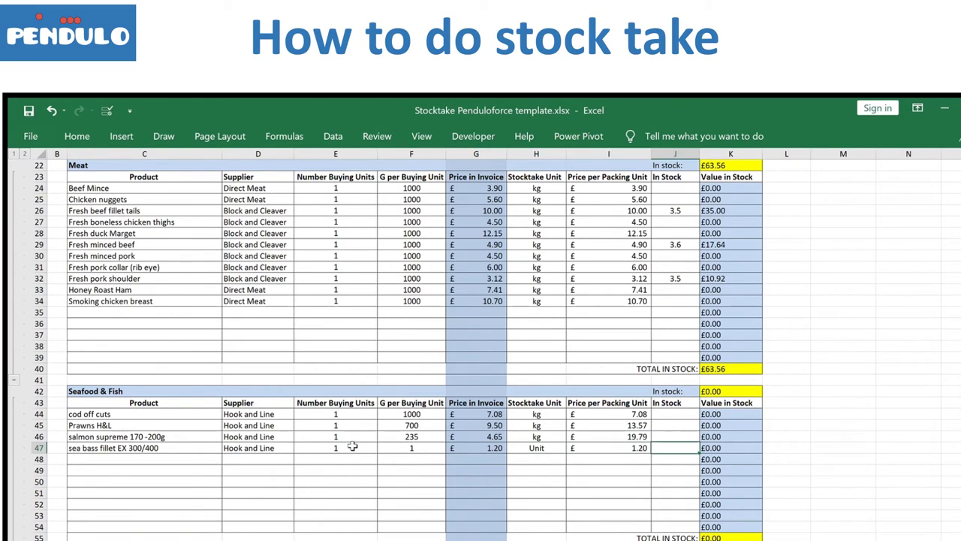
{"action": "type", "text": "20"}
{"action": "key", "text": "Return"}
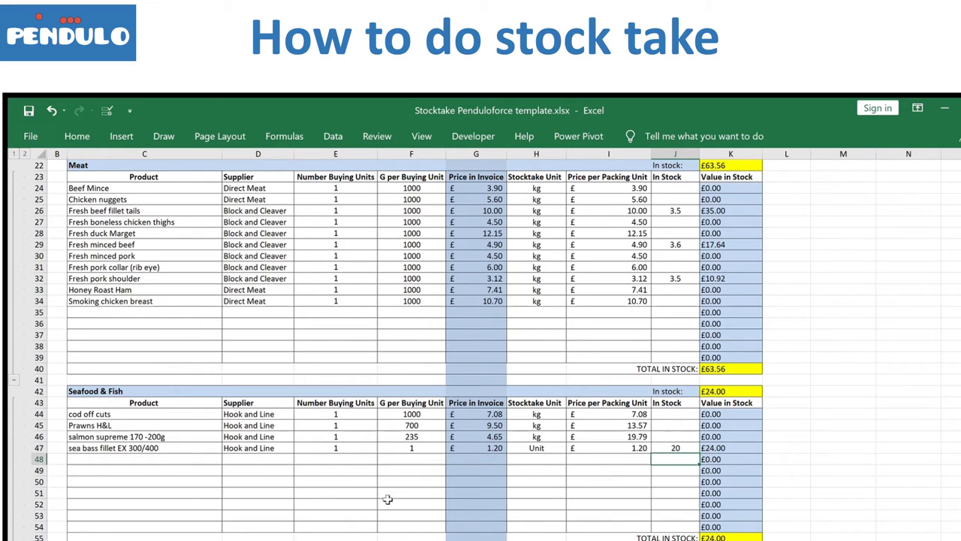
- Review salmon supreme's 235 g units and £4.65 price, then enter 6.2 in stock
{"action": "left_click", "coordinate": [670, 438]}
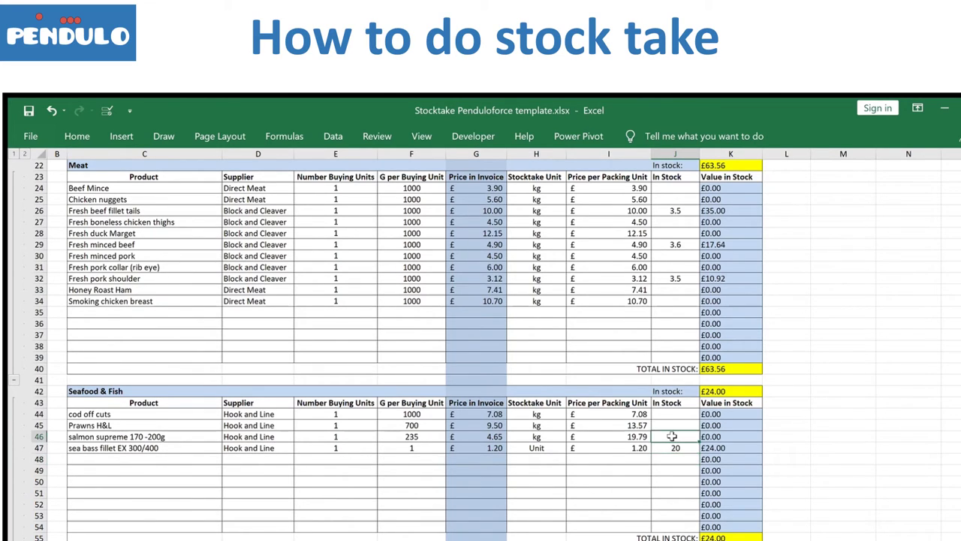
{"action": "left_click", "coordinate": [339, 438]}
{"action": "left_click", "coordinate": [418, 437]}
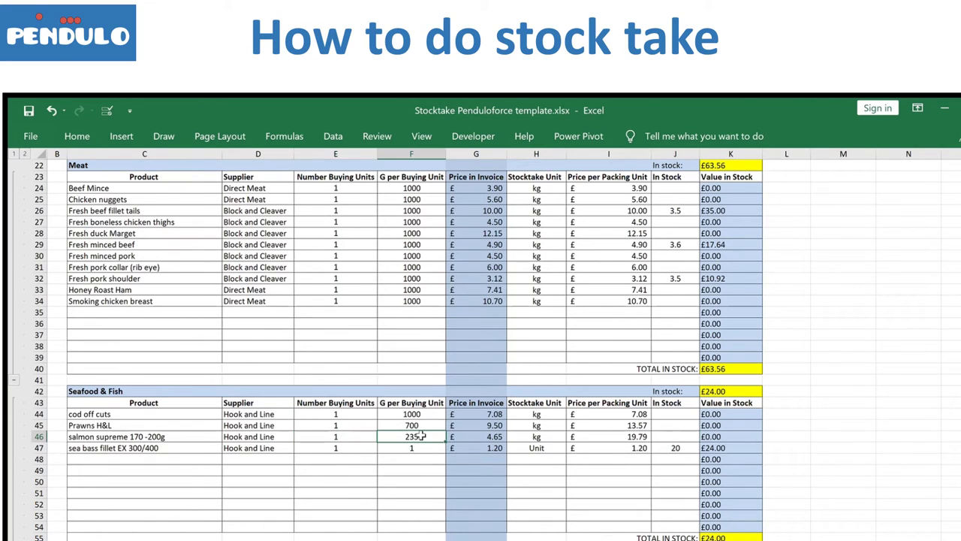
{"action": "left_click", "coordinate": [487, 438]}
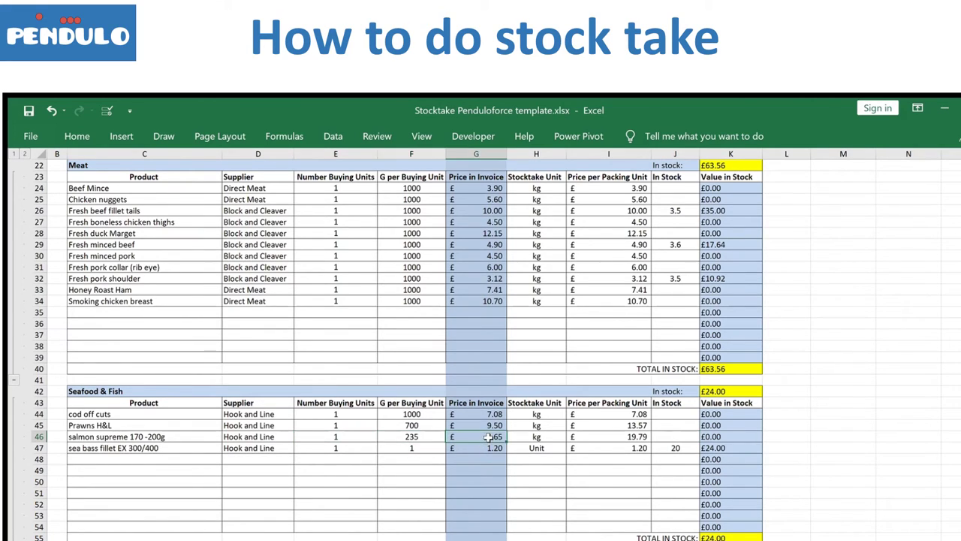
{"action": "left_click", "coordinate": [684, 438]}
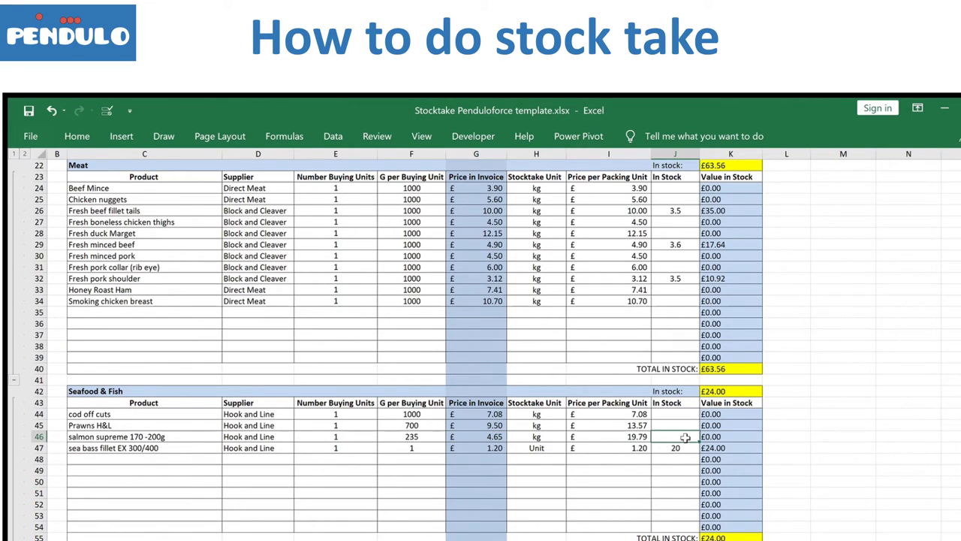
{"action": "type", "text": "6.2"}
{"action": "key", "text": "Return"}
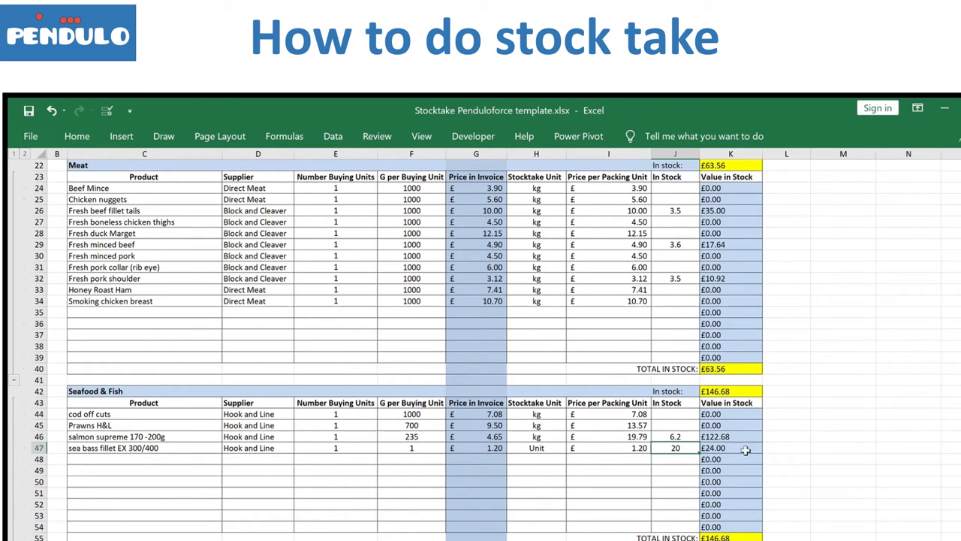
{"action": "scroll", "coordinate": [137, 438], "scroll_direction": "down", "scroll_amount": 5}
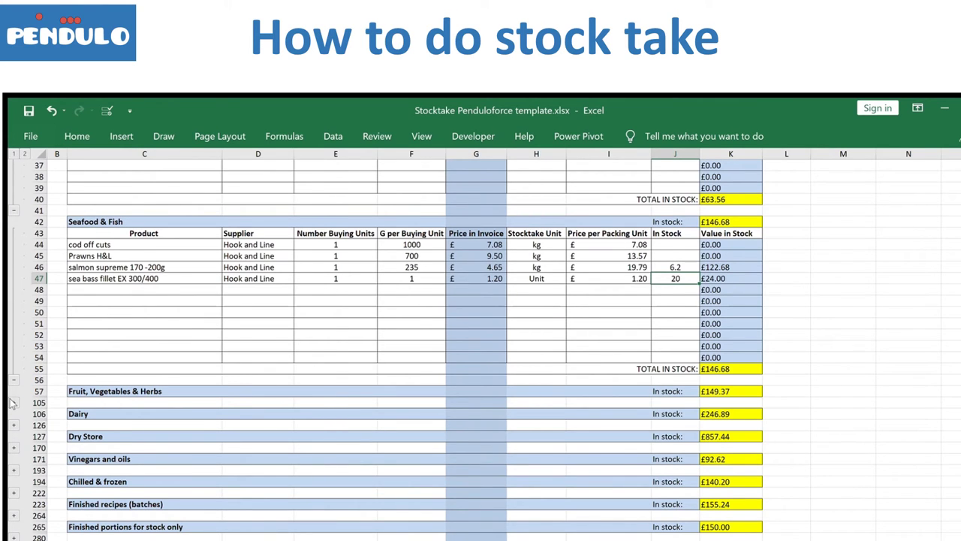
- Expand Fruit, Vegetables & Herbs and inspect the second Avocado line's units and 0.97 packing-unit price
{"action": "left_click", "coordinate": [13, 402]}
{"action": "scroll", "coordinate": [14, 403], "scroll_direction": "down", "scroll_amount": 10}
{"action": "scroll", "coordinate": [421, 485], "scroll_direction": "up", "scroll_amount": 5}
{"action": "scroll", "coordinate": [421, 487], "scroll_direction": "up", "scroll_amount": 2}
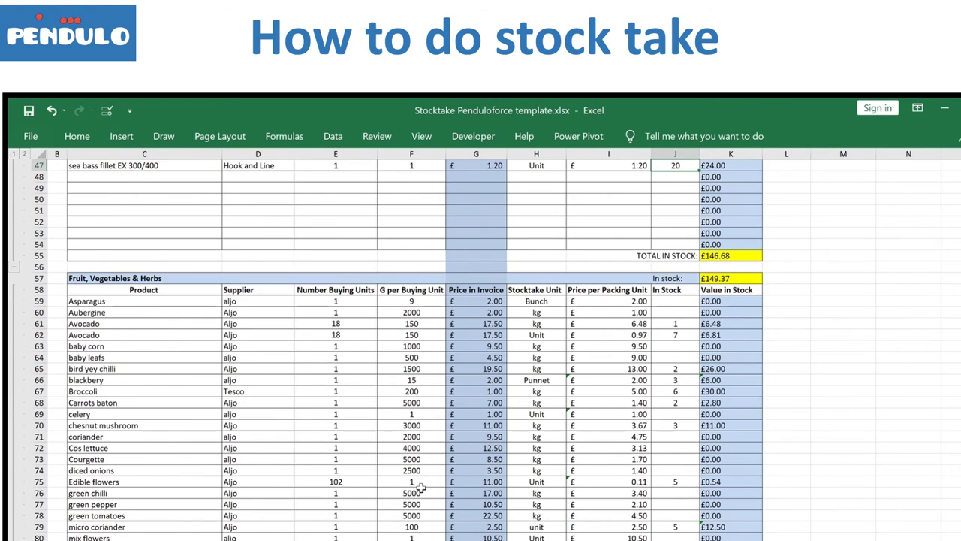
{"action": "left_click", "coordinate": [122, 335]}
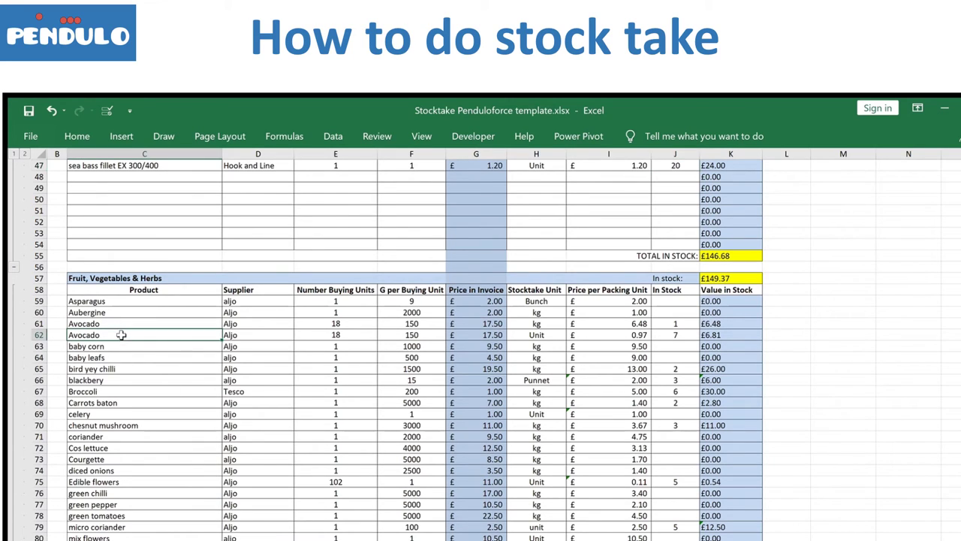
{"action": "left_click", "coordinate": [332, 335]}
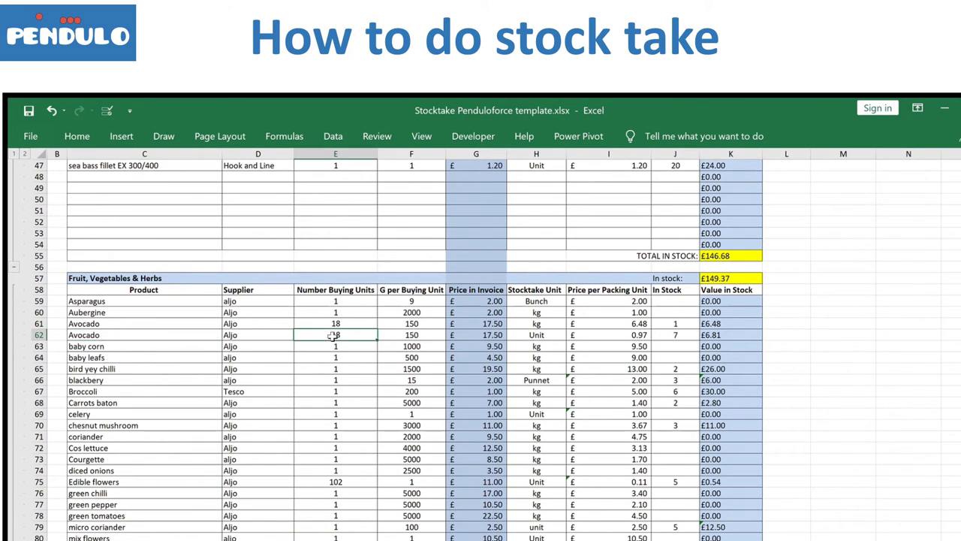
{"action": "left_click", "coordinate": [409, 337]}
{"action": "left_click", "coordinate": [550, 335]}
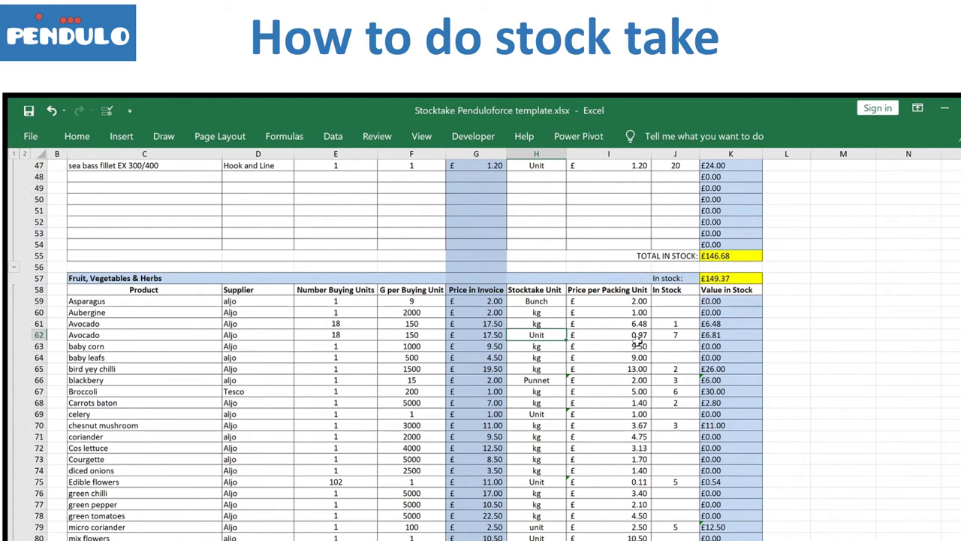
{"action": "left_click", "coordinate": [642, 336]}
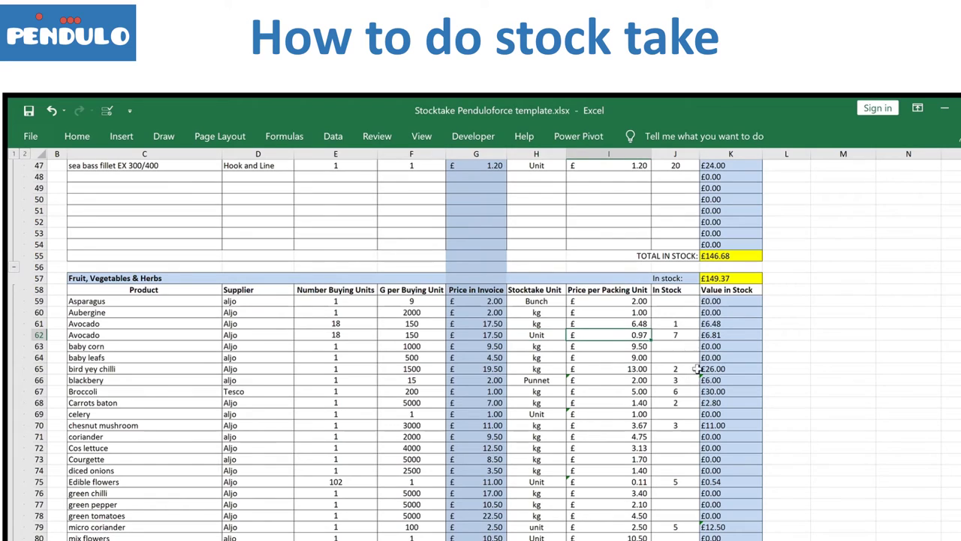
- Check the kg Avocado's 150 g units and kg stocktake unit, then enter 1 as its In Stock count
{"action": "left_click", "coordinate": [349, 326]}
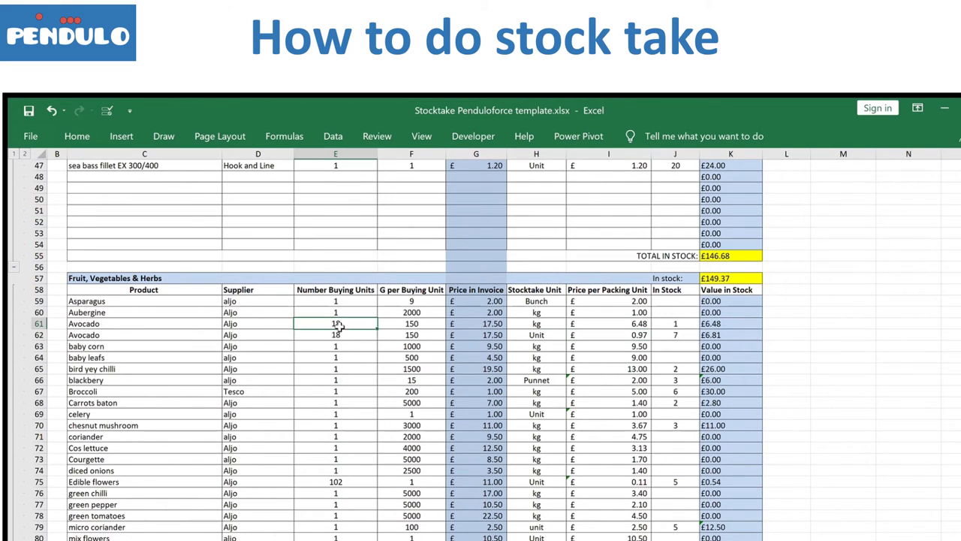
{"action": "left_click", "coordinate": [405, 326]}
{"action": "left_click", "coordinate": [497, 324]}
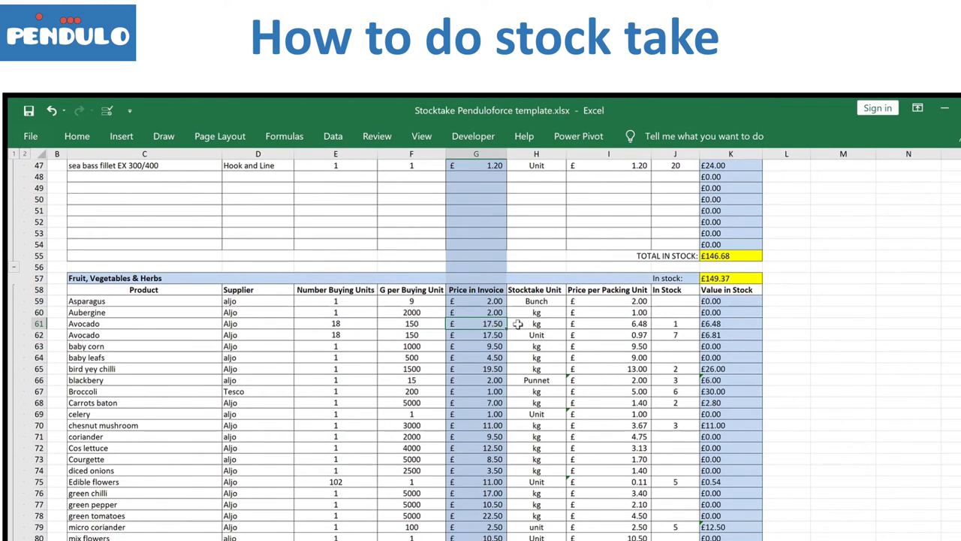
{"action": "left_click", "coordinate": [537, 327]}
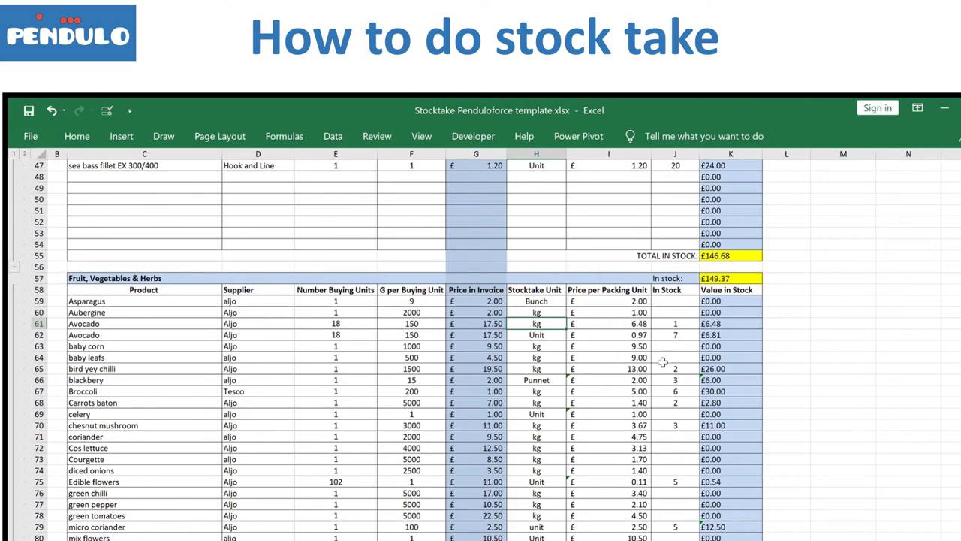
{"action": "left_click", "coordinate": [672, 323]}
{"action": "type", "text": "1"}
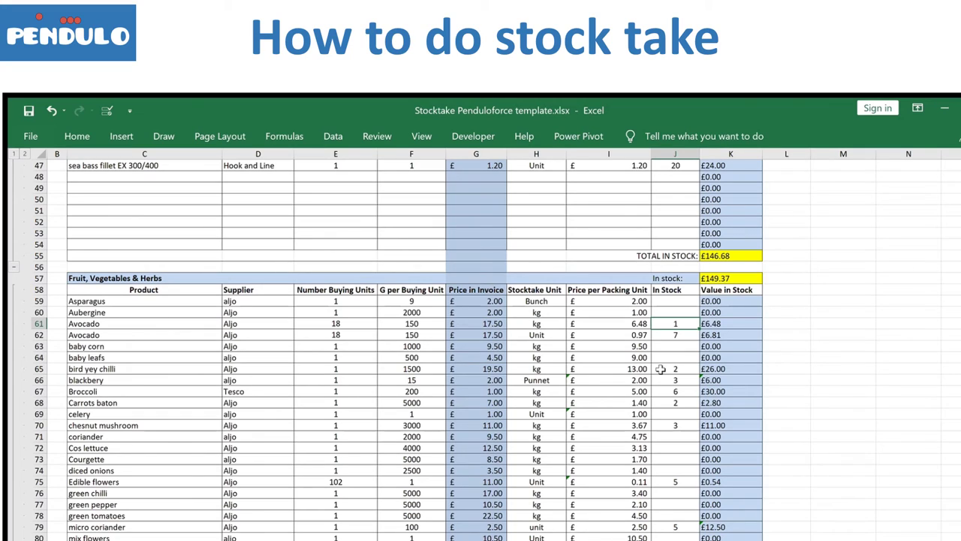
{"action": "left_click", "coordinate": [678, 335]}
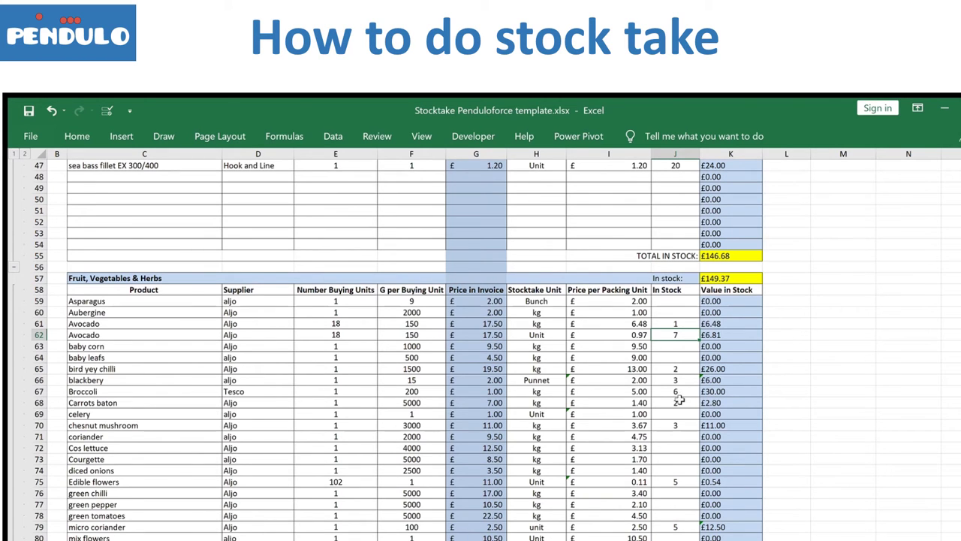
- Expand all category groups at outline level 2 and scroll through the product lists
{"action": "scroll", "coordinate": [574, 447], "scroll_direction": "down", "scroll_amount": 8}
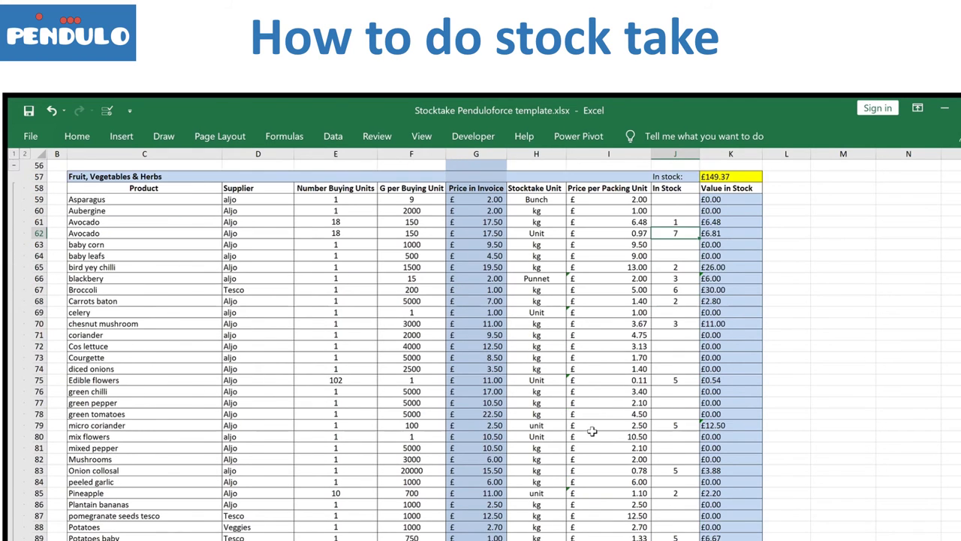
{"action": "scroll", "coordinate": [591, 430], "scroll_direction": "down", "scroll_amount": 3}
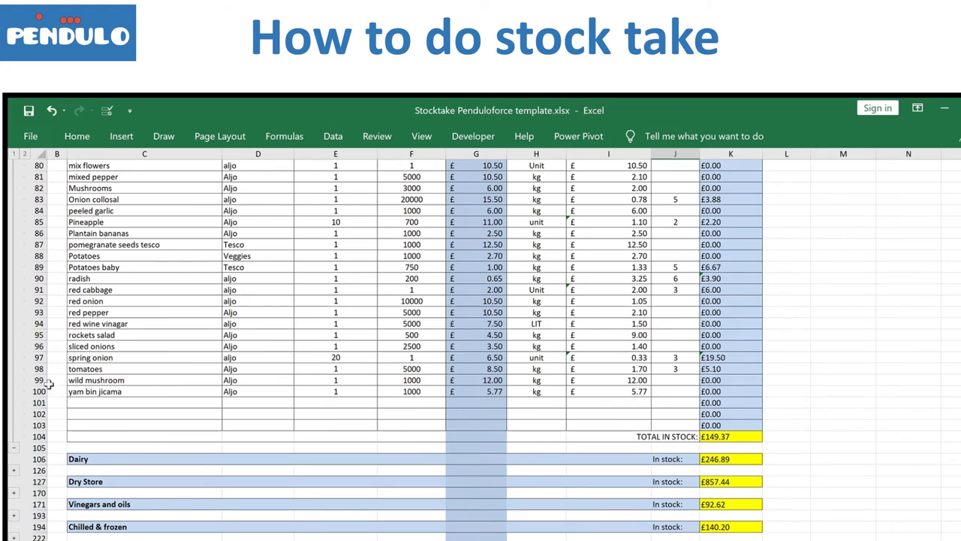
{"action": "left_click", "coordinate": [24, 153]}
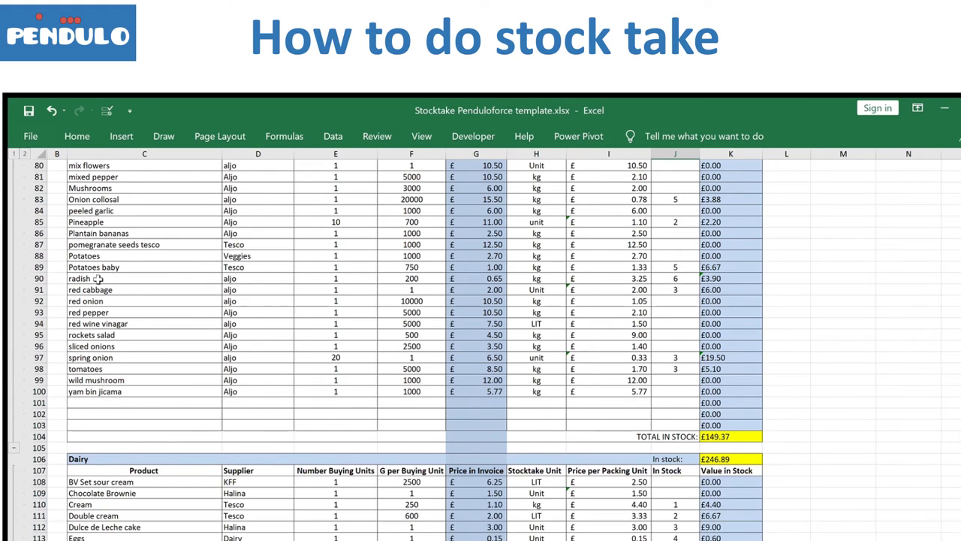
{"action": "scroll", "coordinate": [285, 385], "scroll_direction": "down", "scroll_amount": 6}
{"action": "scroll", "coordinate": [286, 385], "scroll_direction": "down", "scroll_amount": 5}
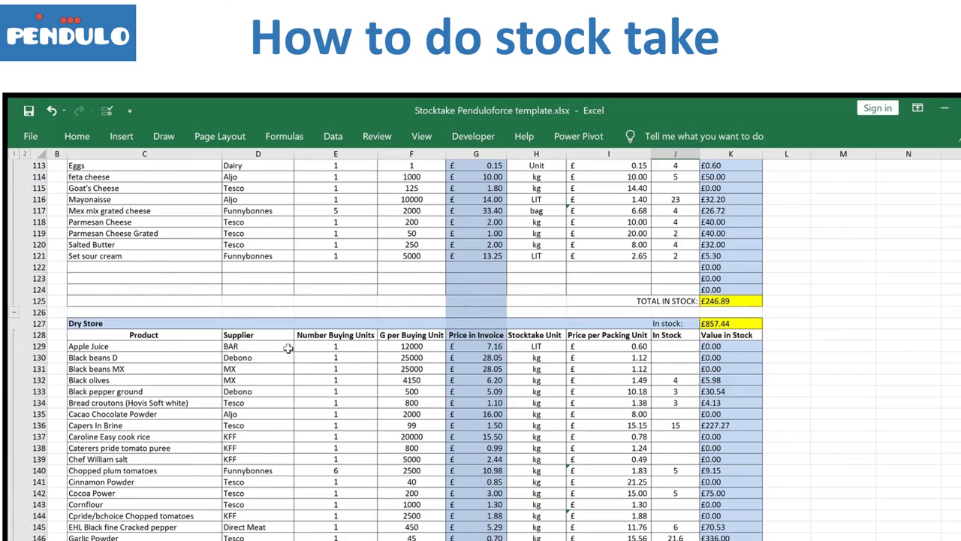
{"action": "scroll", "coordinate": [288, 348], "scroll_direction": "down", "scroll_amount": 11}
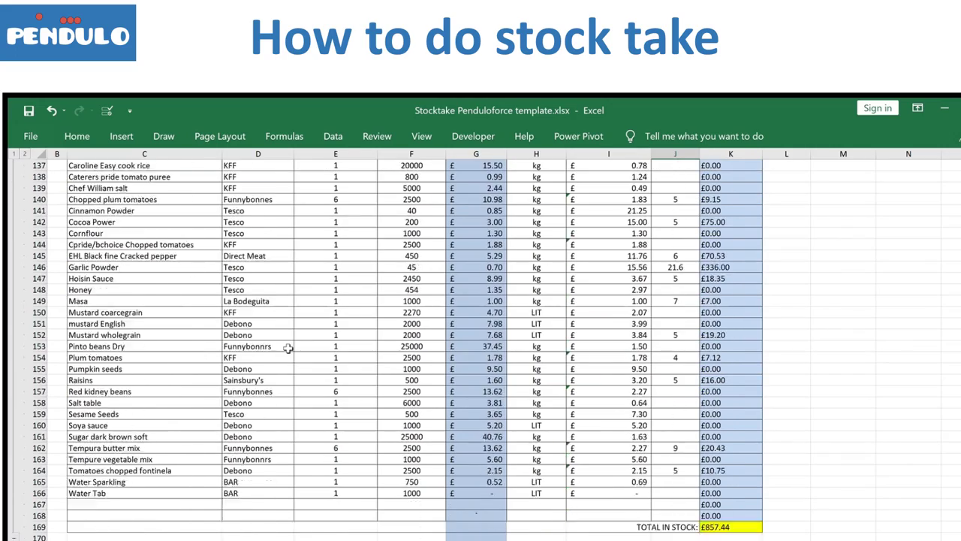
{"action": "scroll", "coordinate": [287, 347], "scroll_direction": "down", "scroll_amount": 6}
{"action": "scroll", "coordinate": [287, 348], "scroll_direction": "down", "scroll_amount": 16}
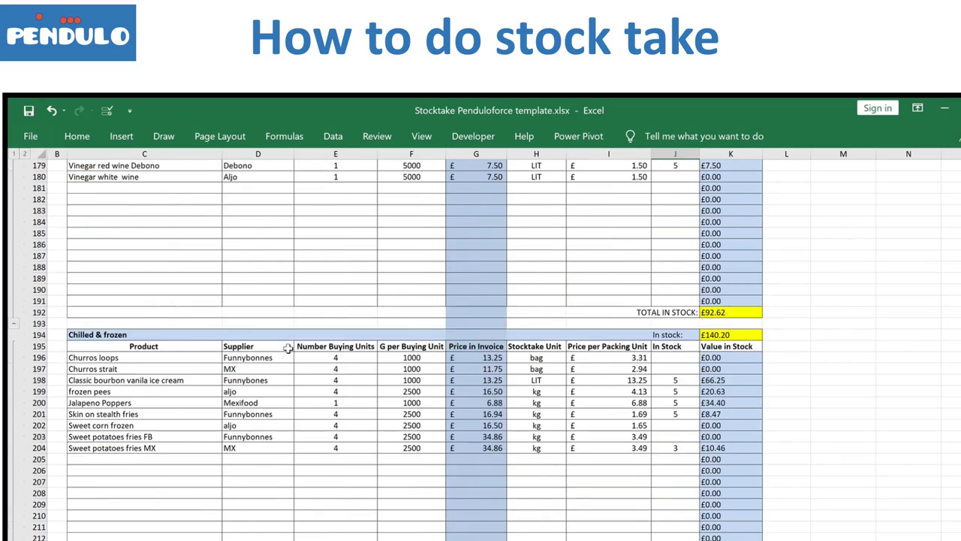
{"action": "scroll", "coordinate": [288, 347], "scroll_direction": "down", "scroll_amount": 2}
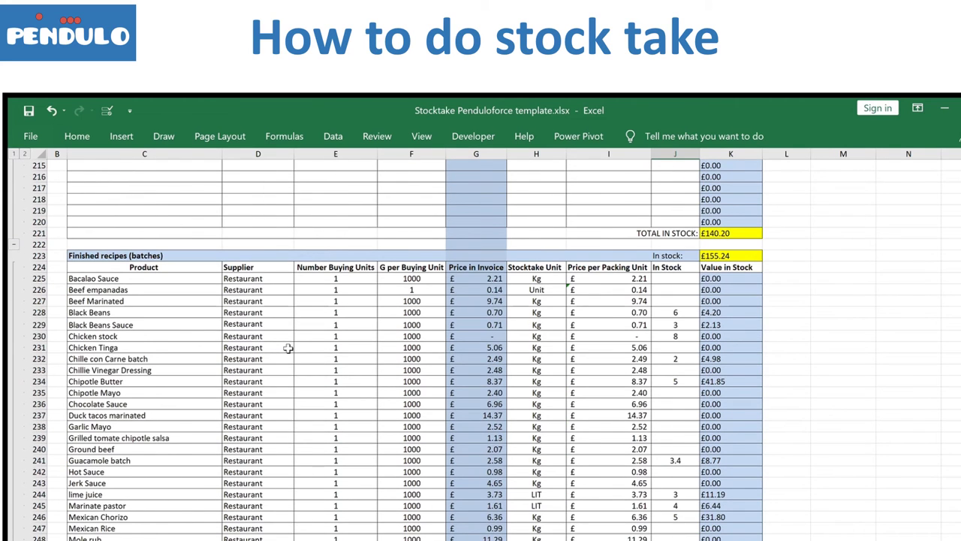
- Review the Finished recipes (batches) section, including Bacalao Sauce and Beef empanadas
{"action": "left_click", "coordinate": [105, 221]}
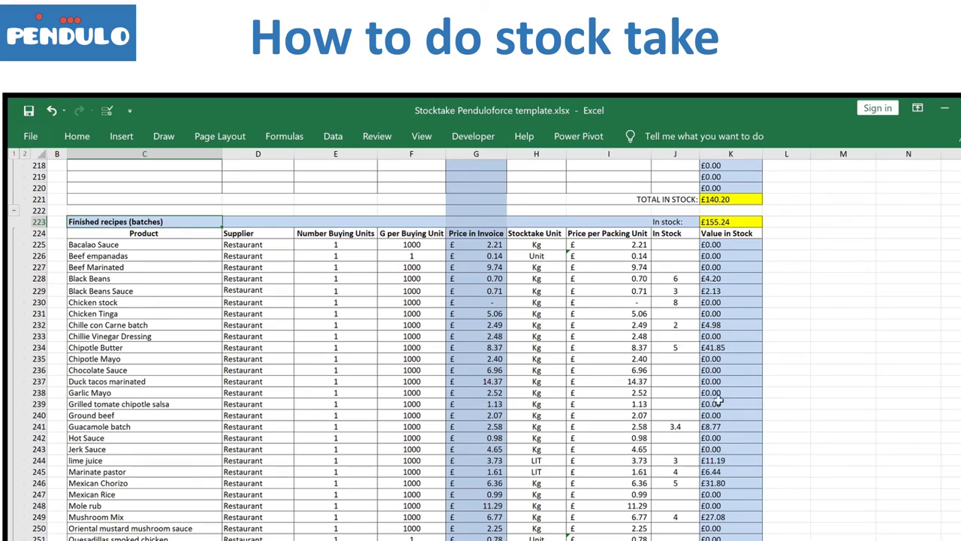
{"action": "left_click", "coordinate": [141, 245]}
{"action": "left_click", "coordinate": [147, 256]}
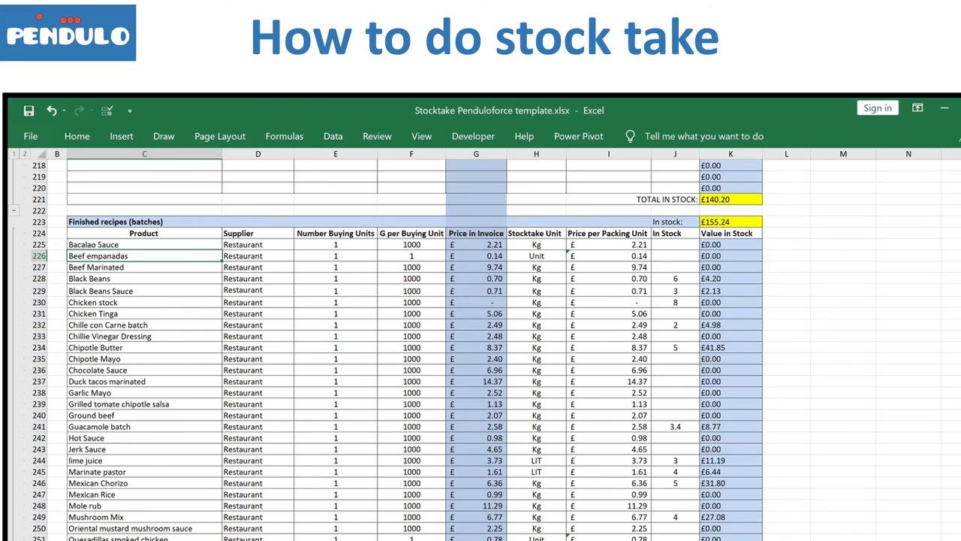
{"action": "scroll", "coordinate": [835, 447], "scroll_direction": "down", "scroll_amount": 6}
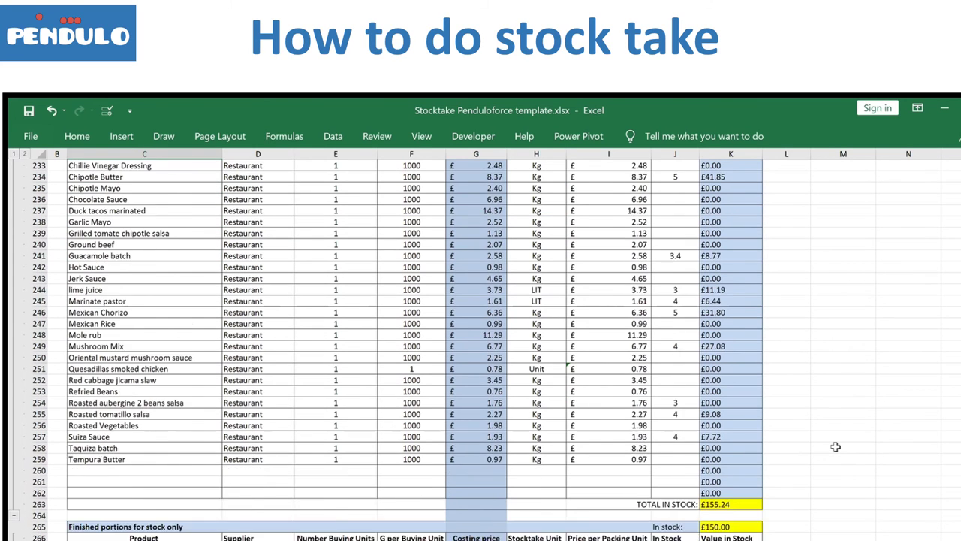
{"action": "left_click", "coordinate": [747, 471]}
{"action": "scroll", "coordinate": [773, 471], "scroll_direction": "down", "scroll_amount": 3}
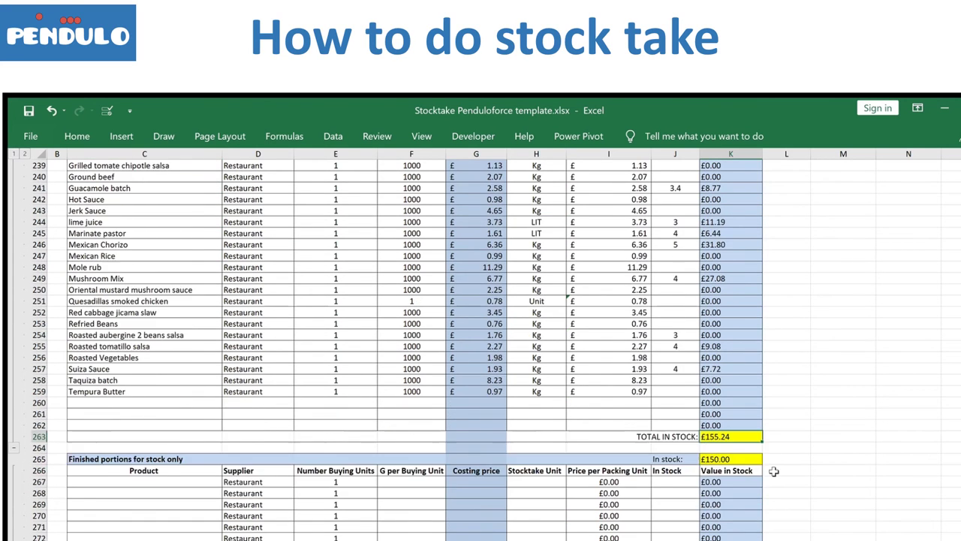
{"action": "scroll", "coordinate": [774, 471], "scroll_direction": "down", "scroll_amount": 1}
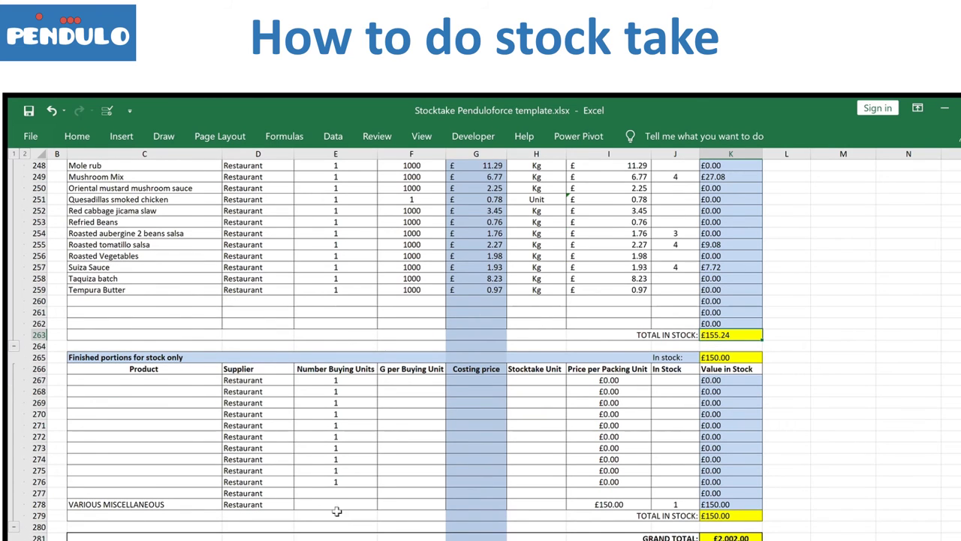
{"action": "left_click", "coordinate": [148, 504]}
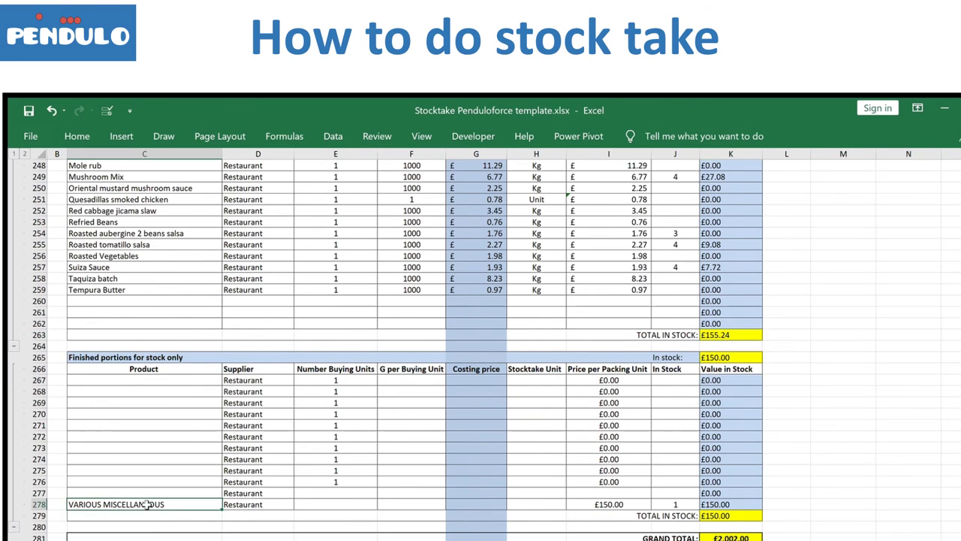
{"action": "left_click", "coordinate": [621, 507]}
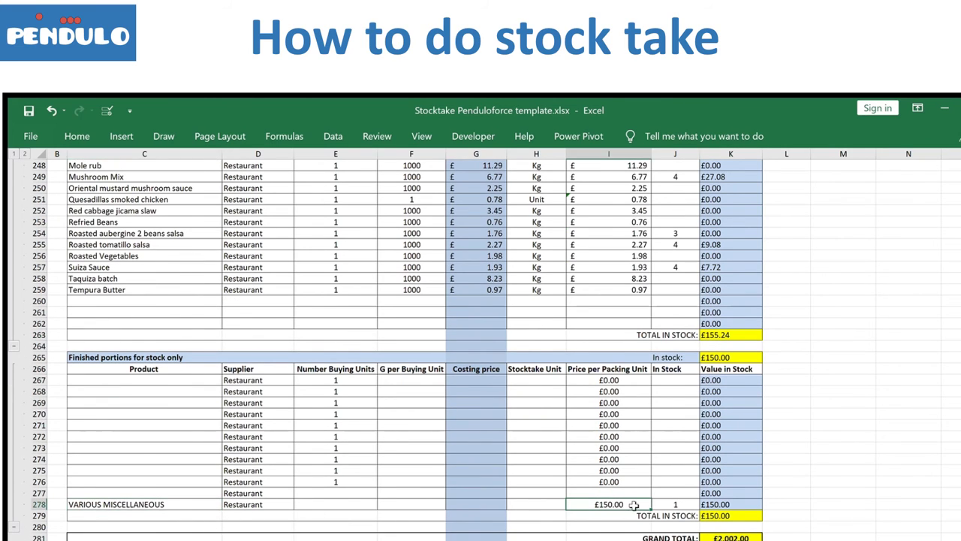
{"action": "left_click", "coordinate": [678, 506]}
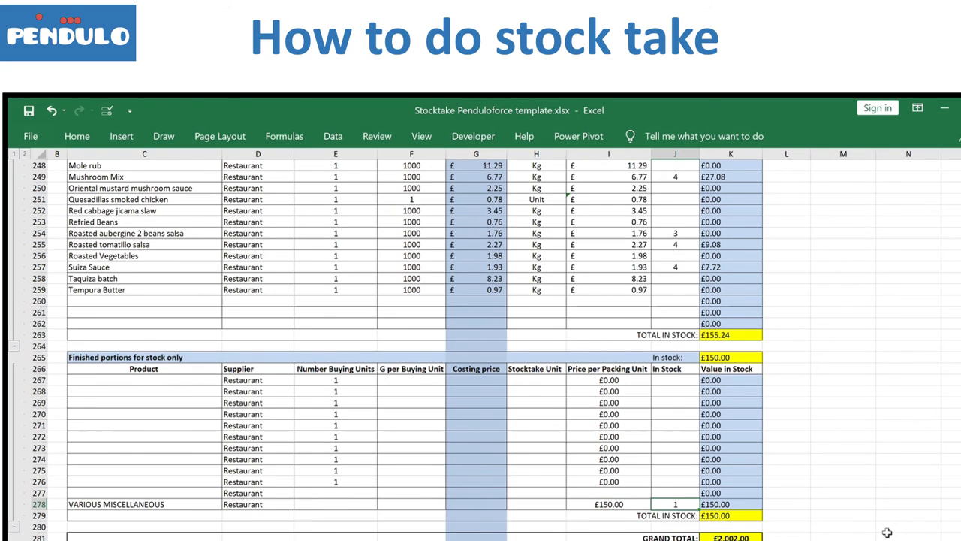
{"action": "key", "text": "Delete"}
{"action": "left_click", "coordinate": [864, 520]}
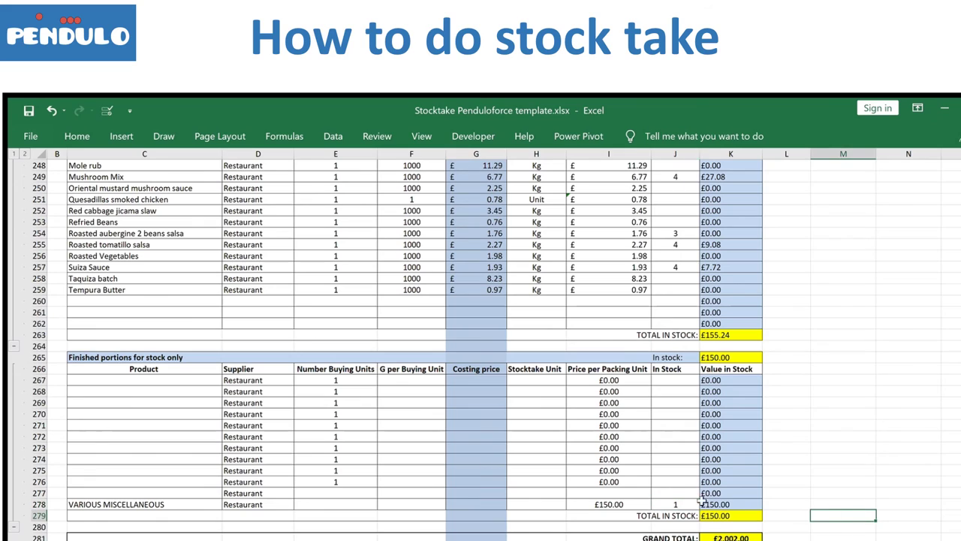
- Collapse to outline level 1 and check Dry Store £857.44, Meat £63.56 and the £2,002.00 grand total
{"action": "left_click", "coordinate": [11, 153]}
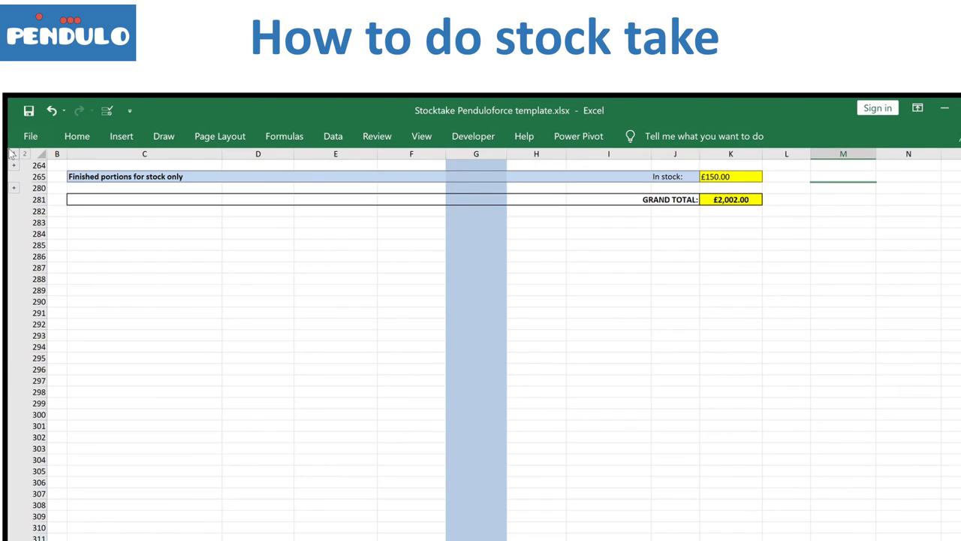
{"action": "scroll", "coordinate": [714, 450], "scroll_direction": "up", "scroll_amount": 6}
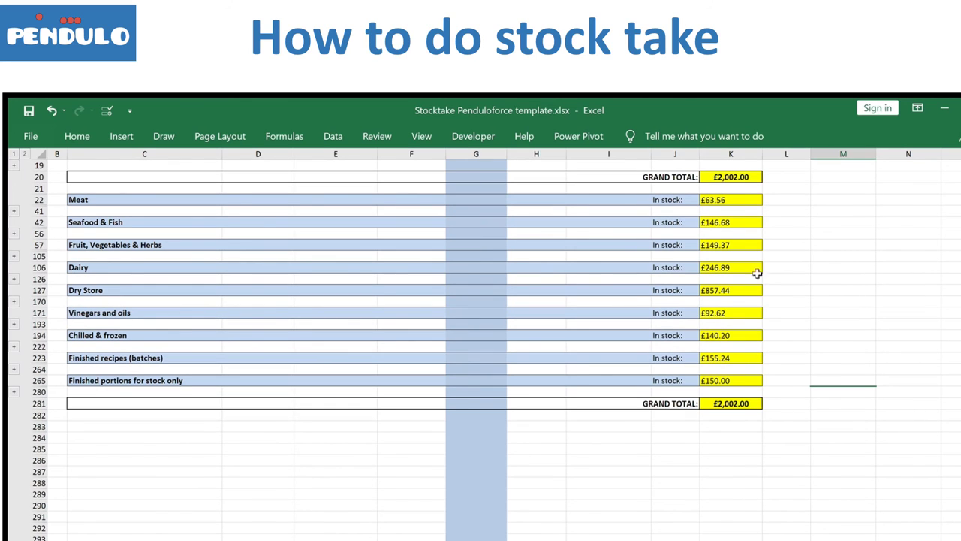
{"action": "left_click", "coordinate": [735, 291]}
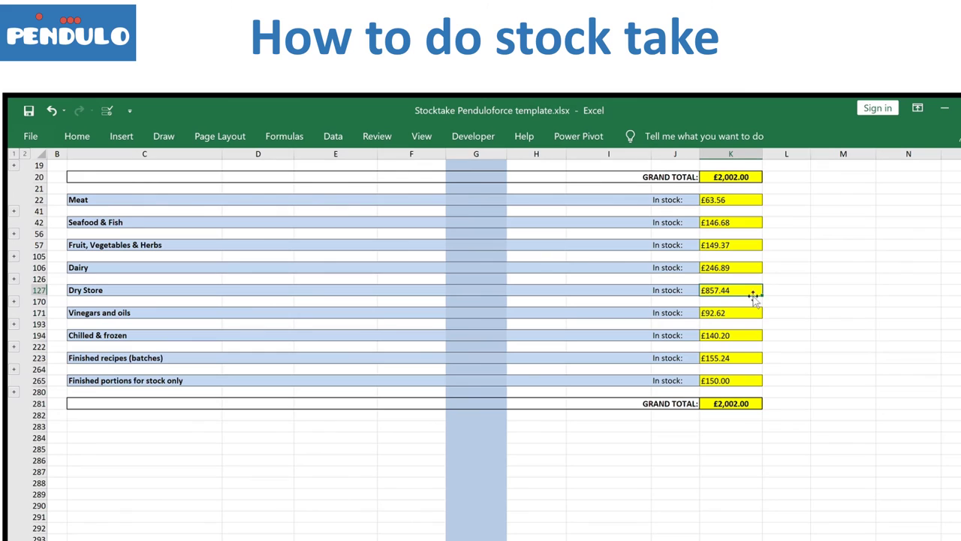
{"action": "left_click", "coordinate": [749, 198]}
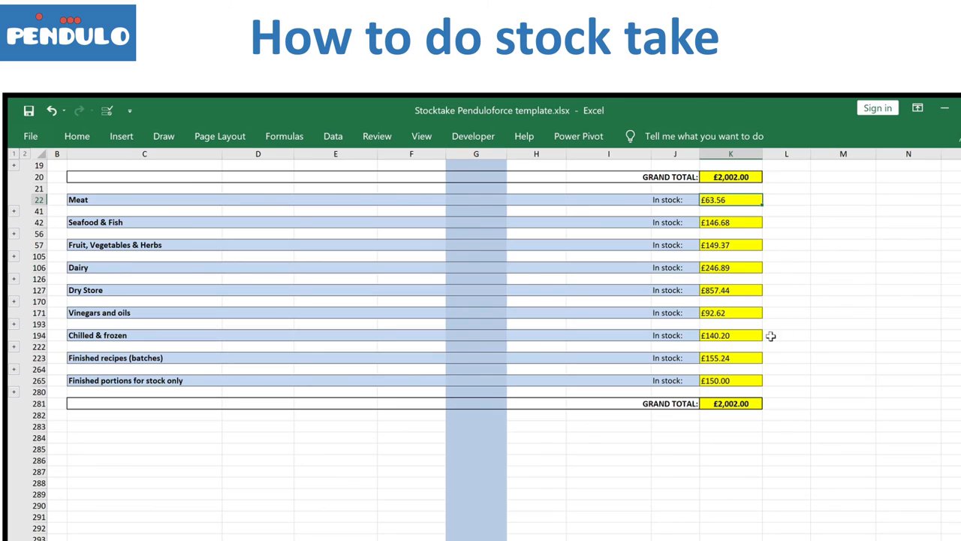
{"action": "left_click", "coordinate": [745, 177]}
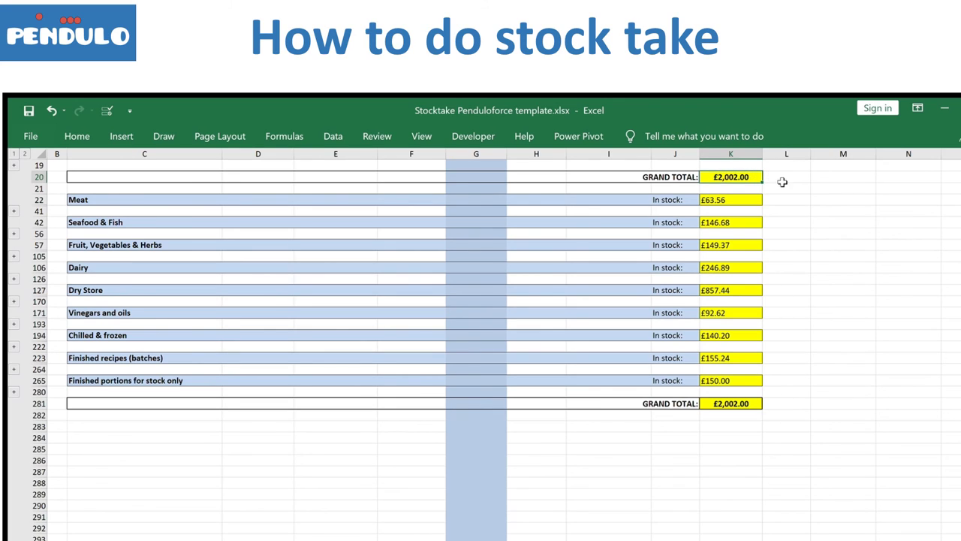